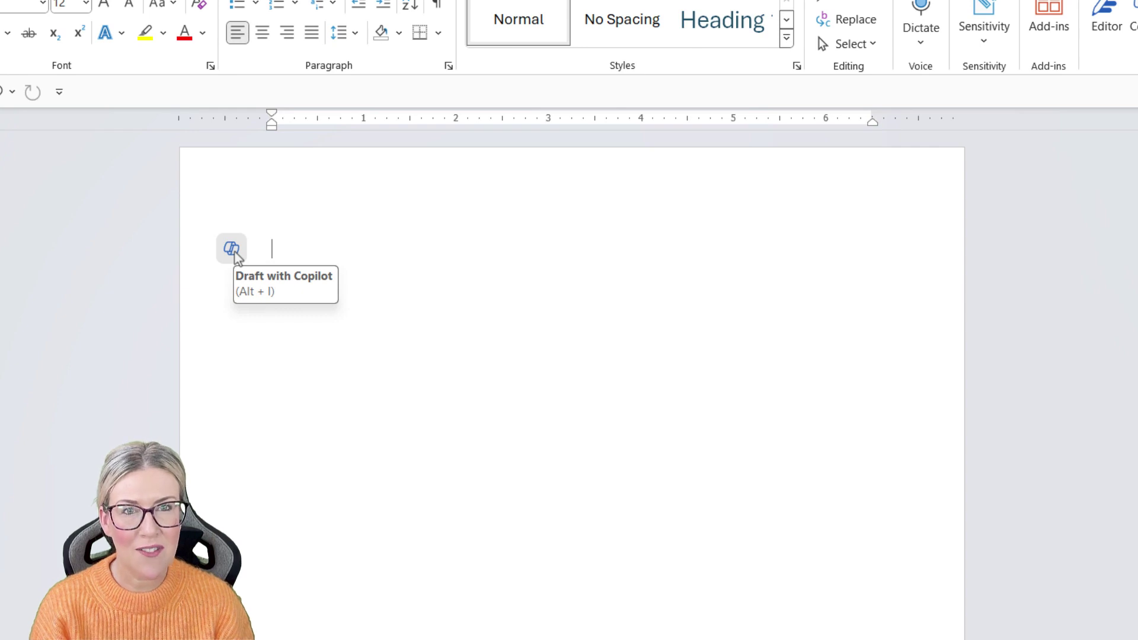
Enter the Copilot draft prompt 'Draft a document that outlines the benefits of Microsoft Teams for effective collaboration and communication.'.
left_click(232, 250)
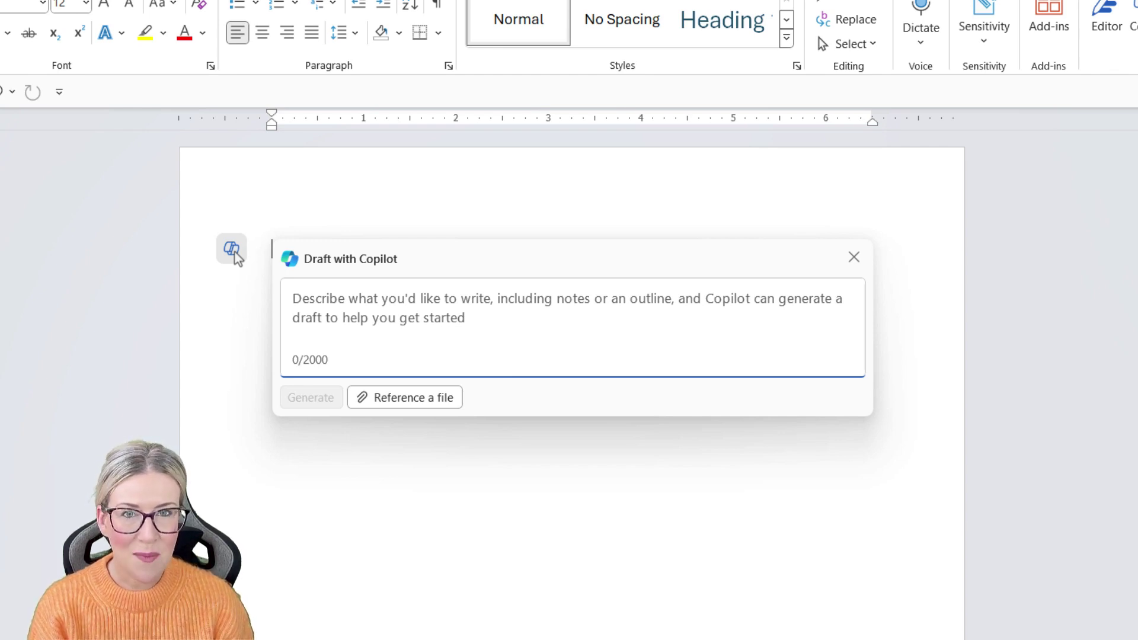
type("Draft a doc")
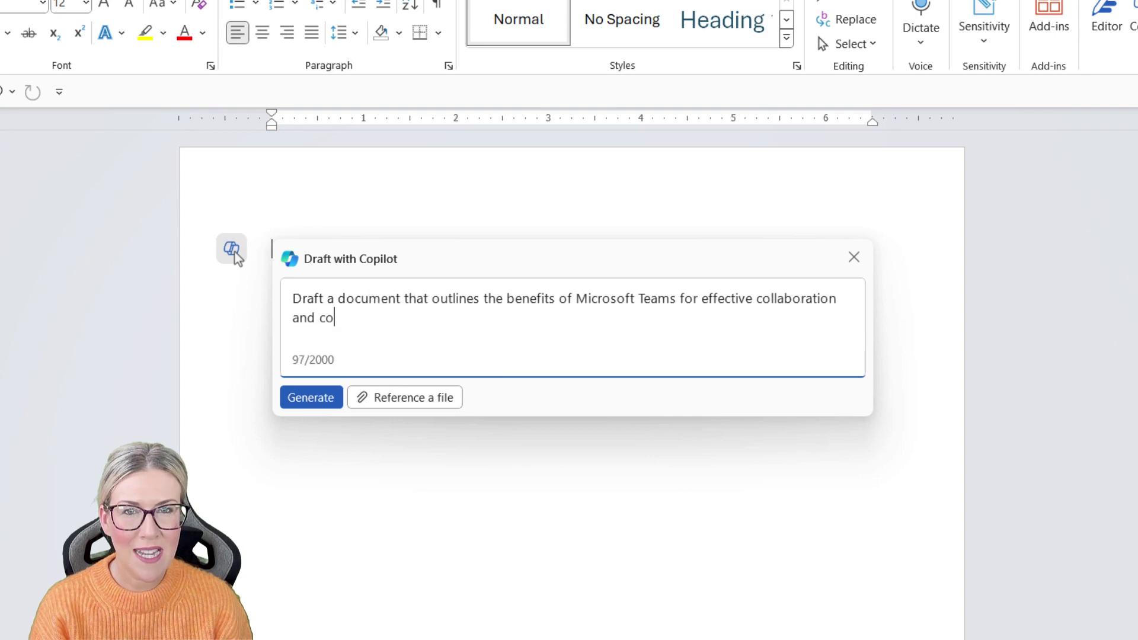
type("mmunica")
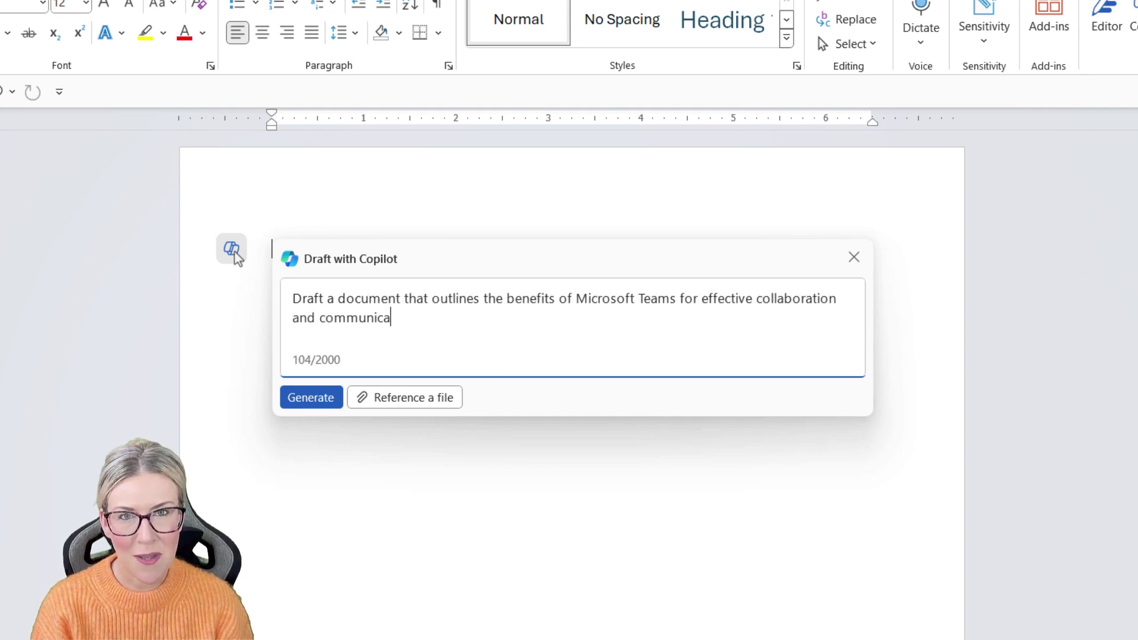
type("tion.")
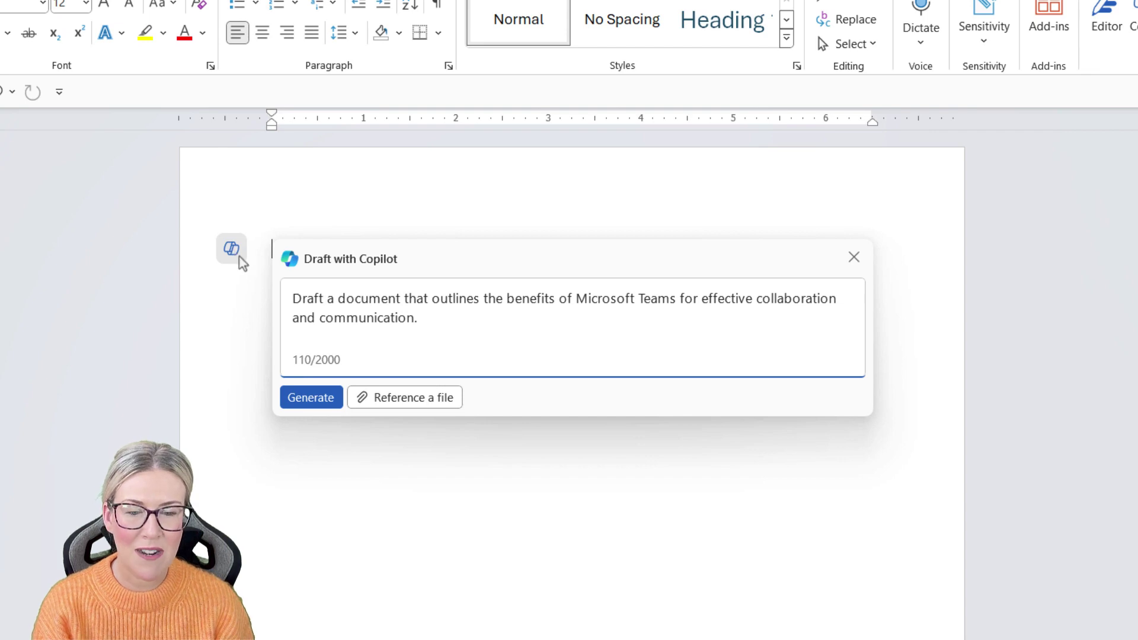
left_click(441, 397)
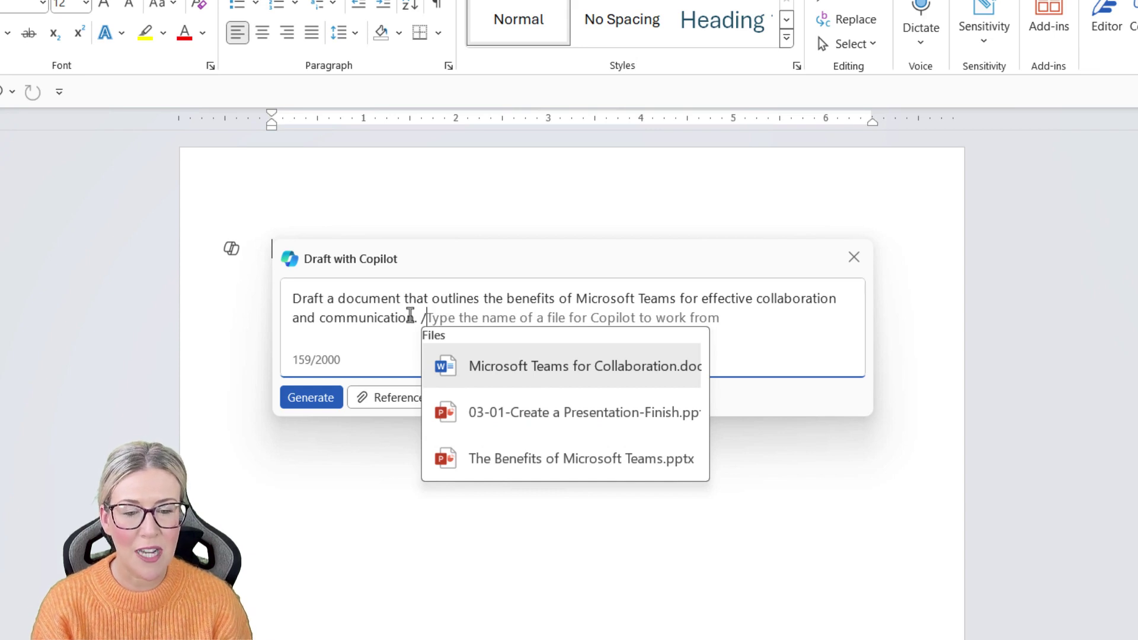
type("A")
key("BackSpace")
key("BackSpace")
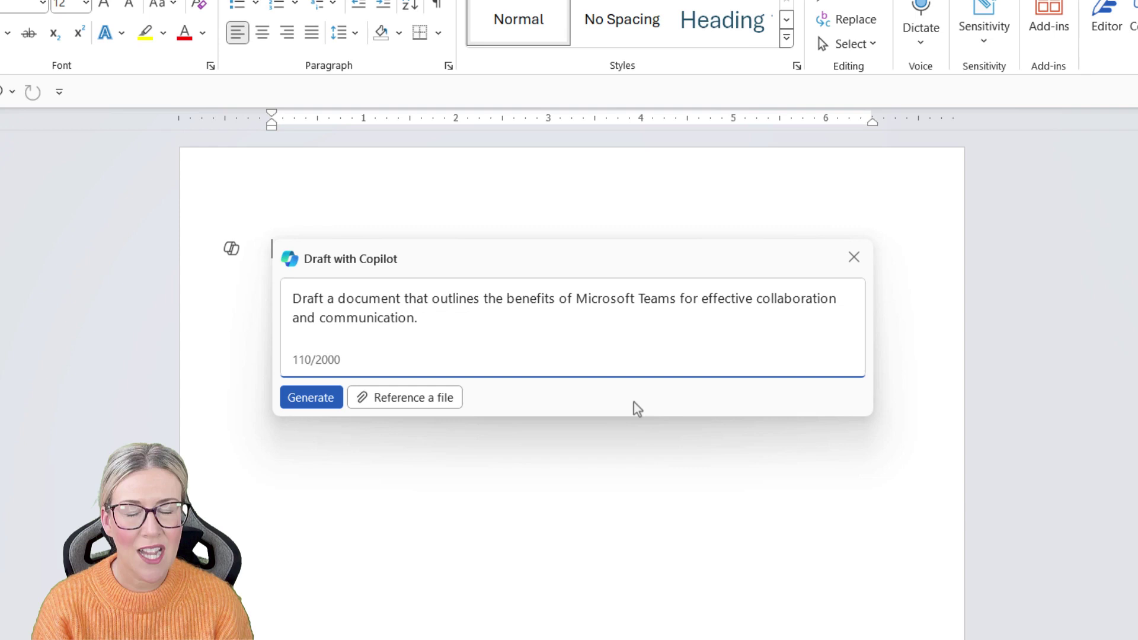
Generate the 'Microsoft Teams: A Powerful Tool for Remote Work' draft, review it, and move the Copilot bar higher.
left_click(320, 398)
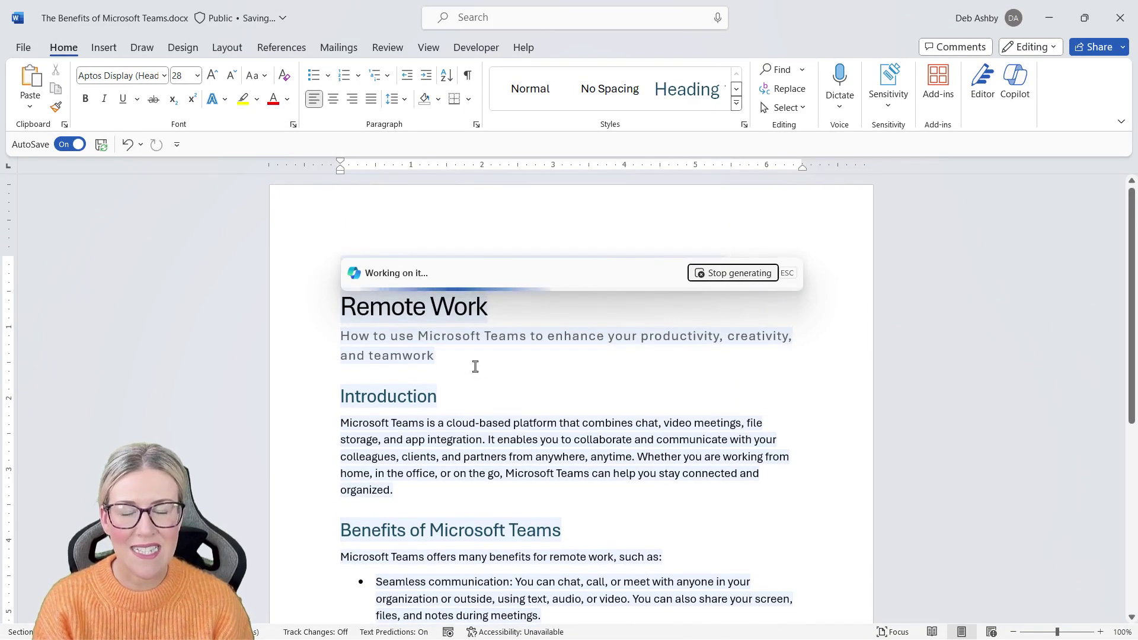
scroll(474, 366, "down", 3)
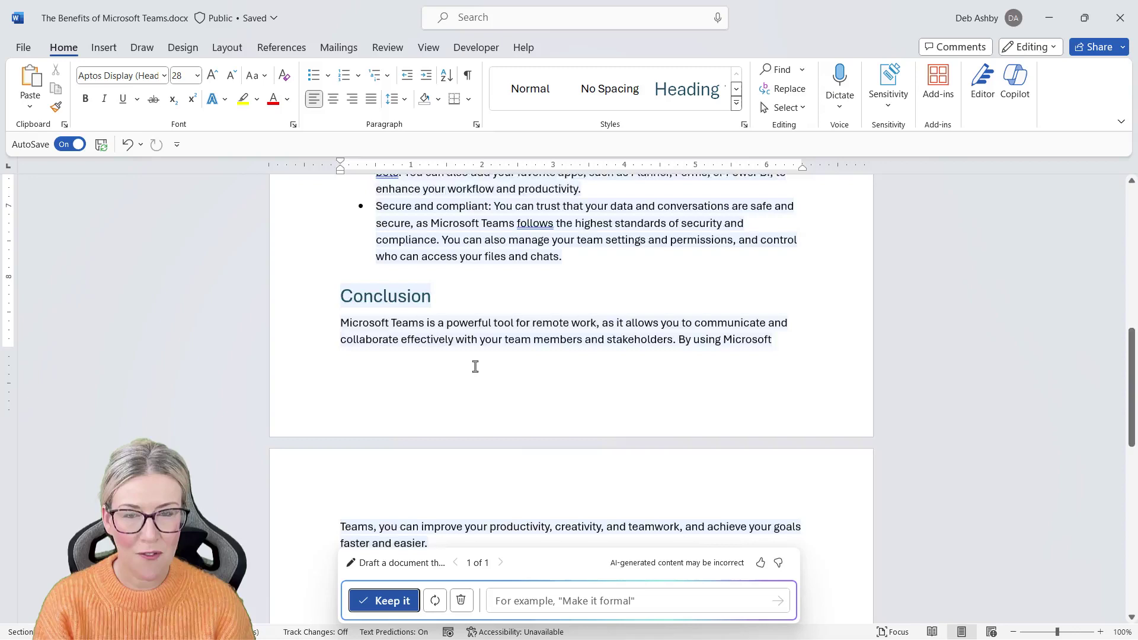
scroll(475, 366, "up", 6)
scroll(475, 366, "up", 3)
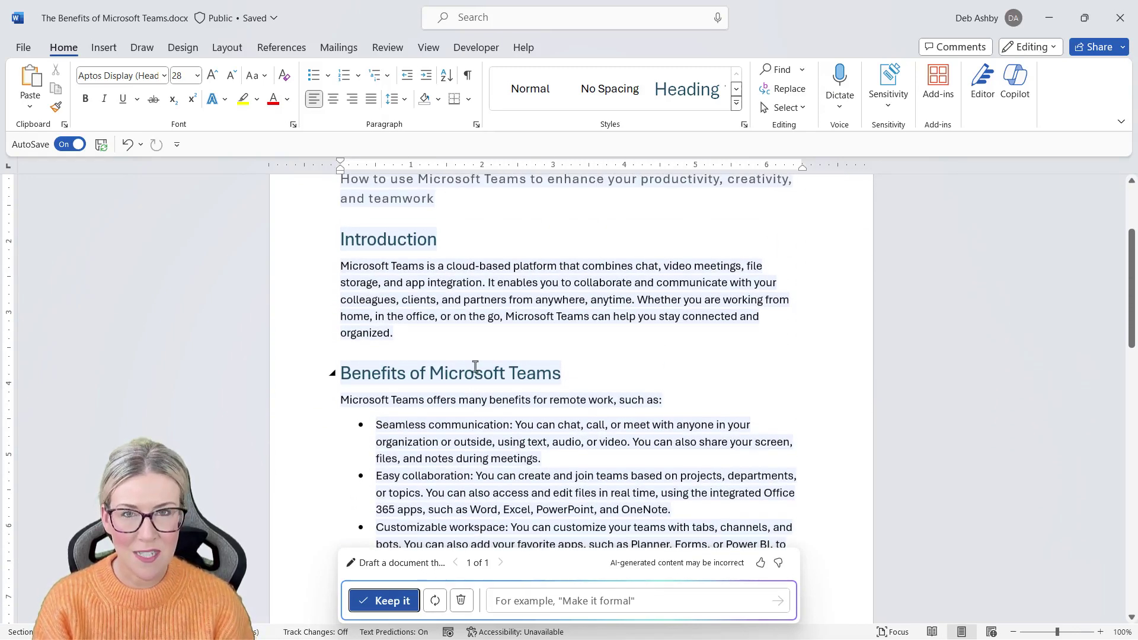
scroll(475, 367, "up", 2)
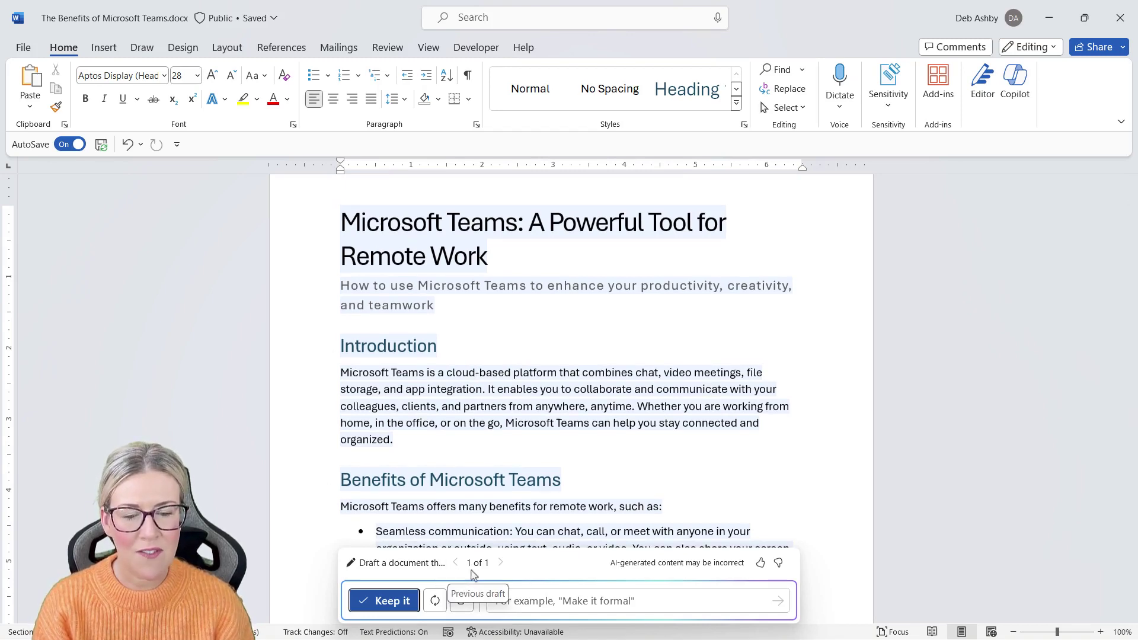
left_click_drag(474, 573, 482, 388)
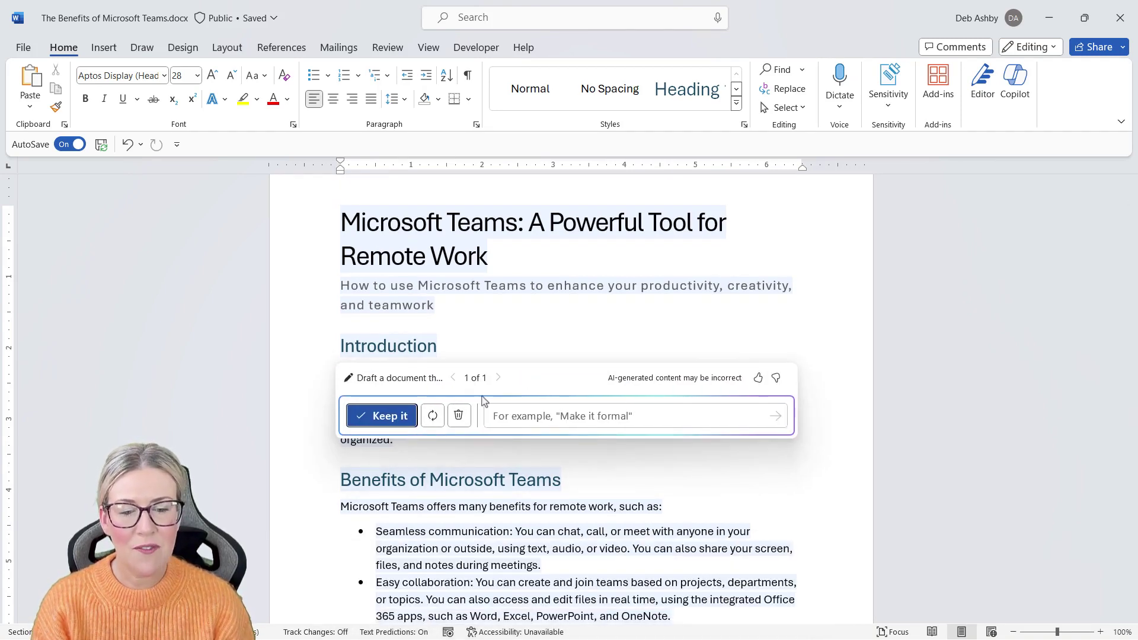
Regenerate a second Copilot draft, then switch back to draft 1 of 2.
left_click(433, 416)
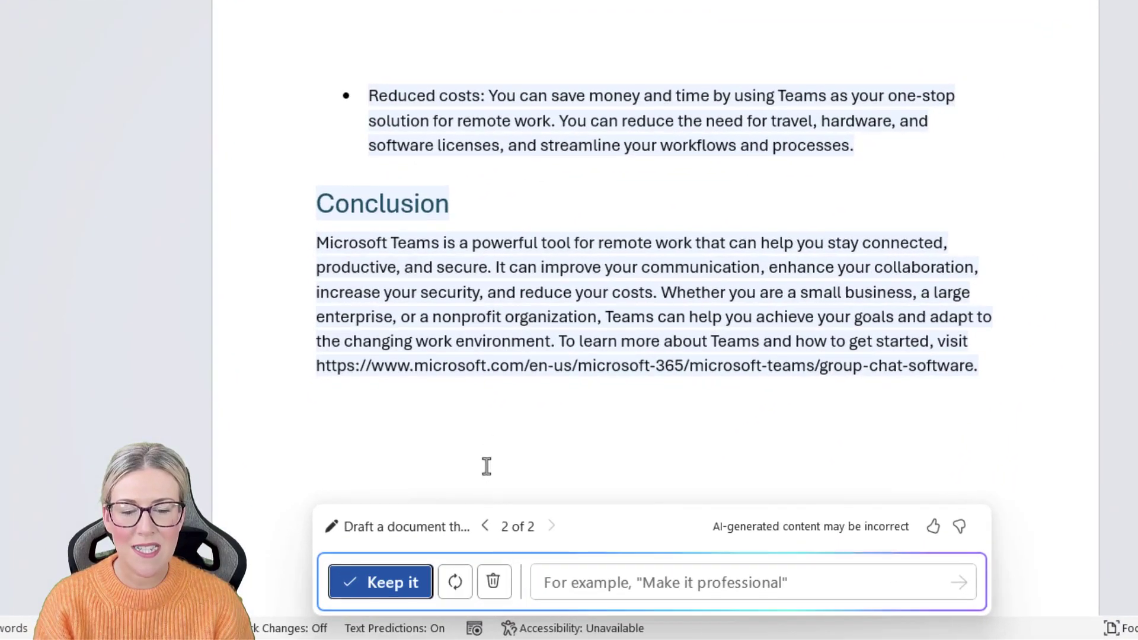
left_click(486, 526)
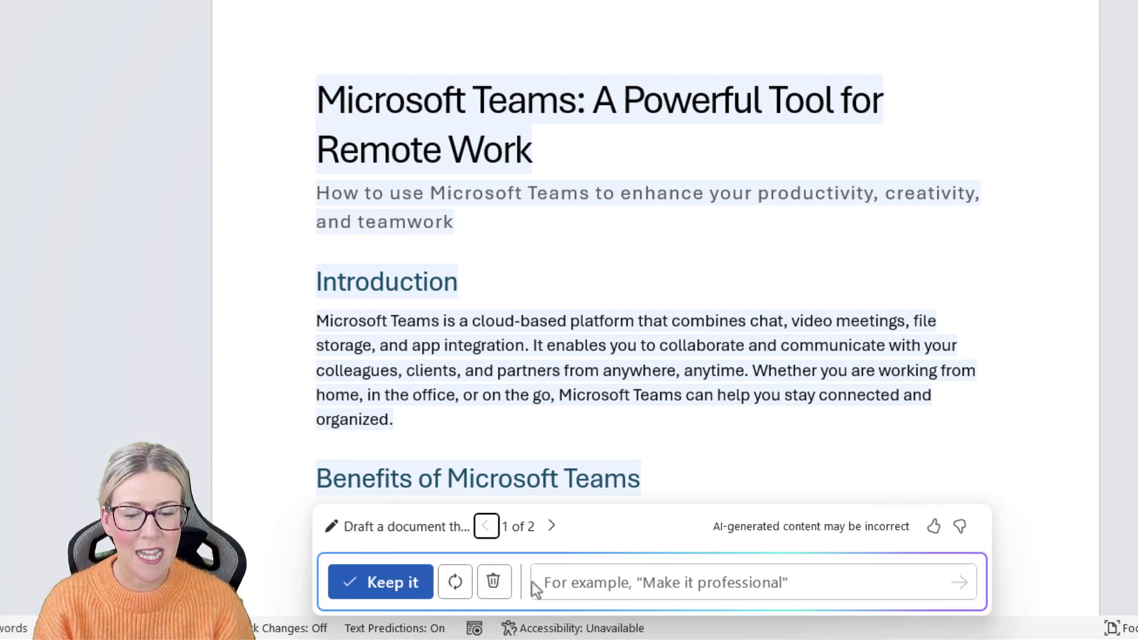
Refine the draft with 'Make it professional' and keep the resulting version.
left_click(587, 582)
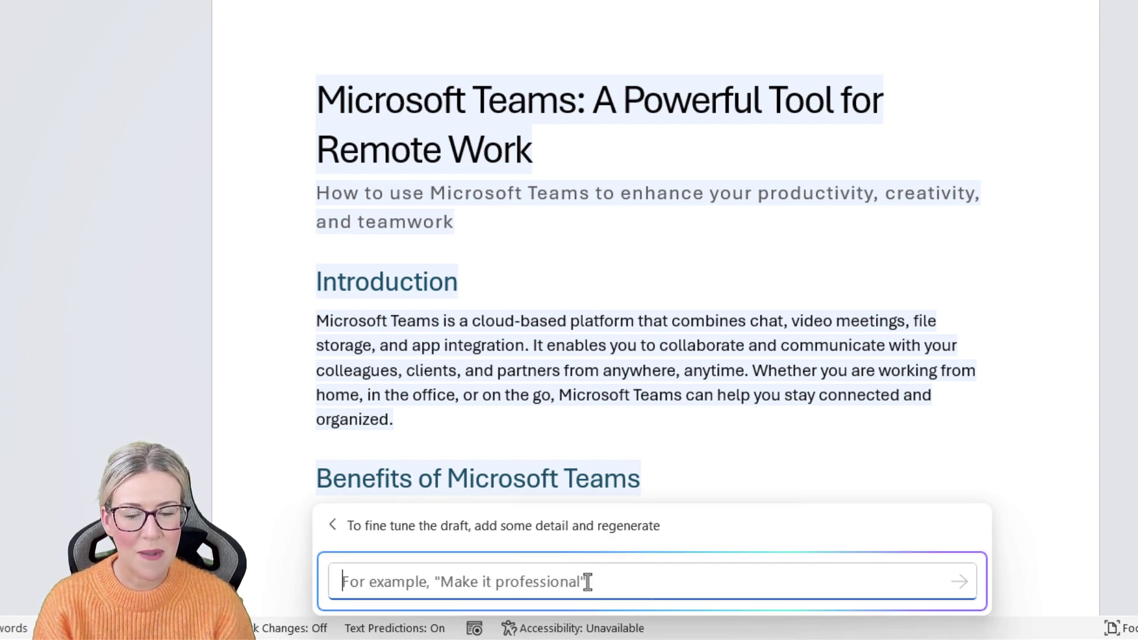
type("Make")
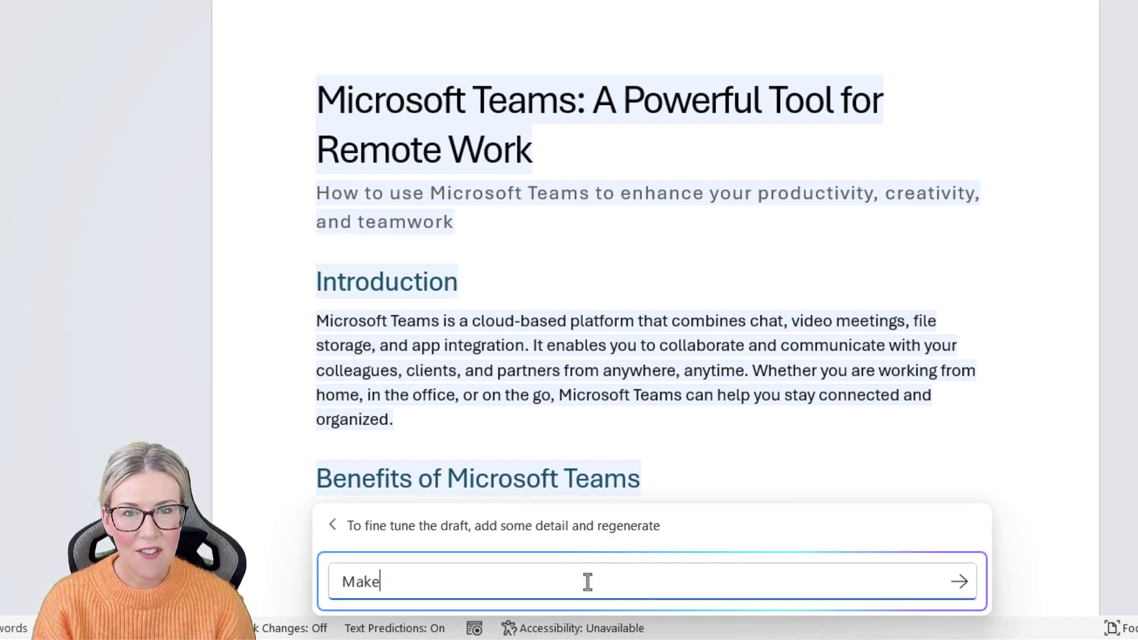
type(" it prof")
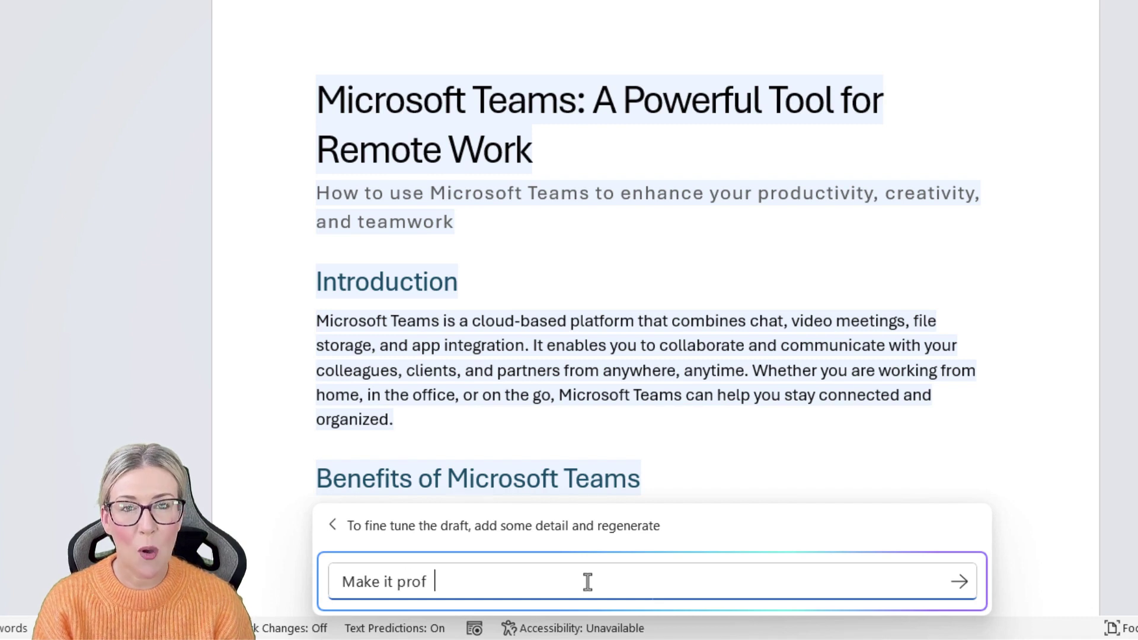
type("essional")
key("shift+Return")
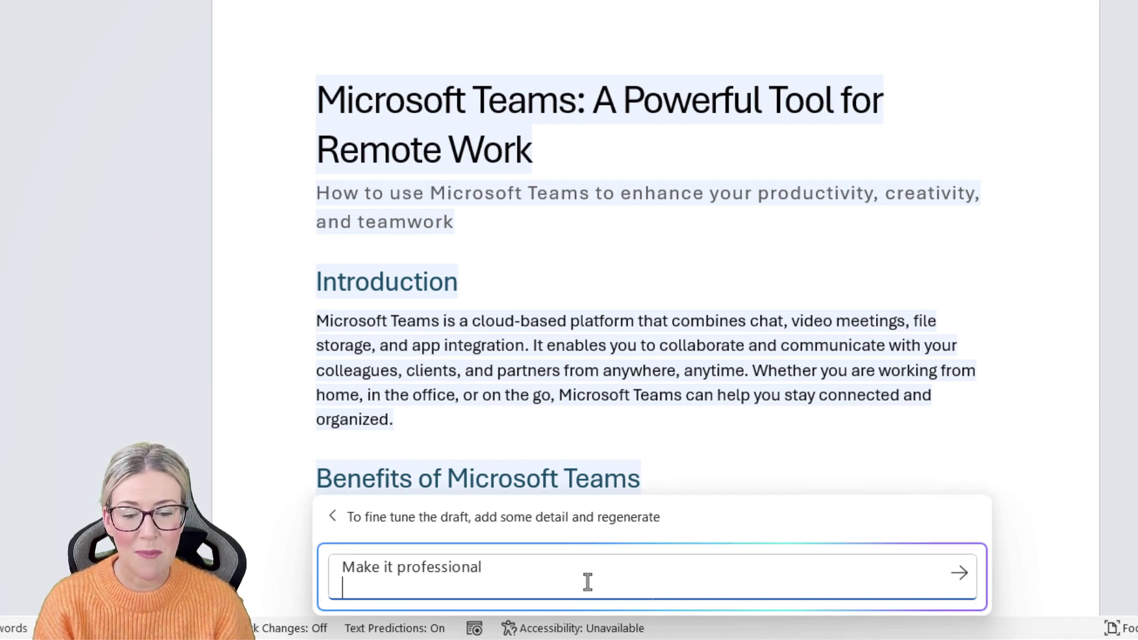
left_click(961, 572)
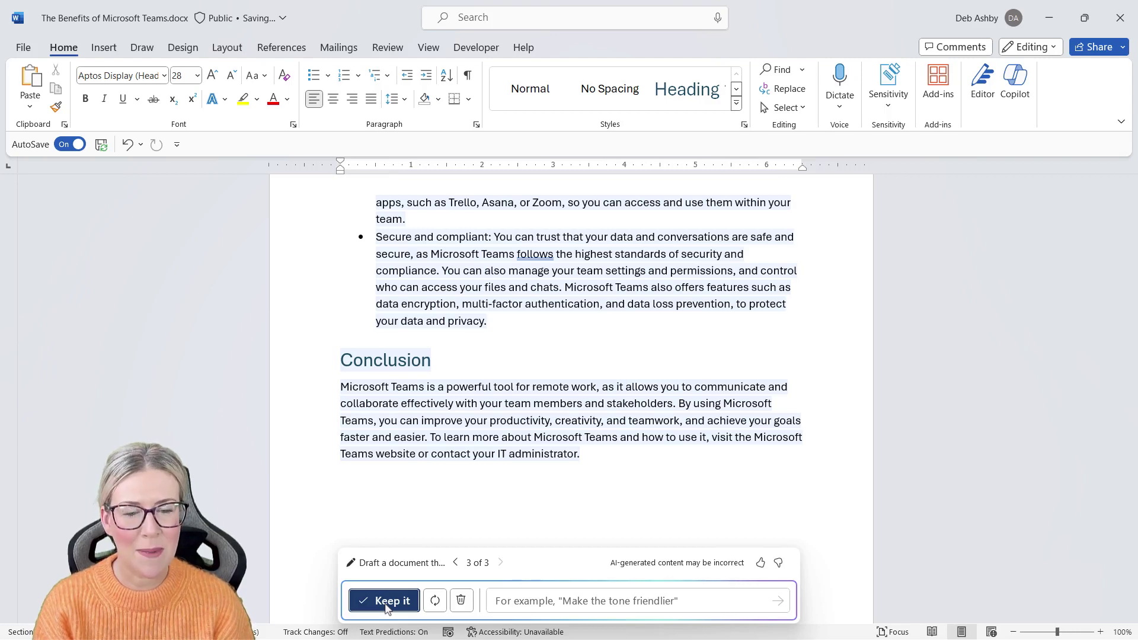
left_click(385, 604)
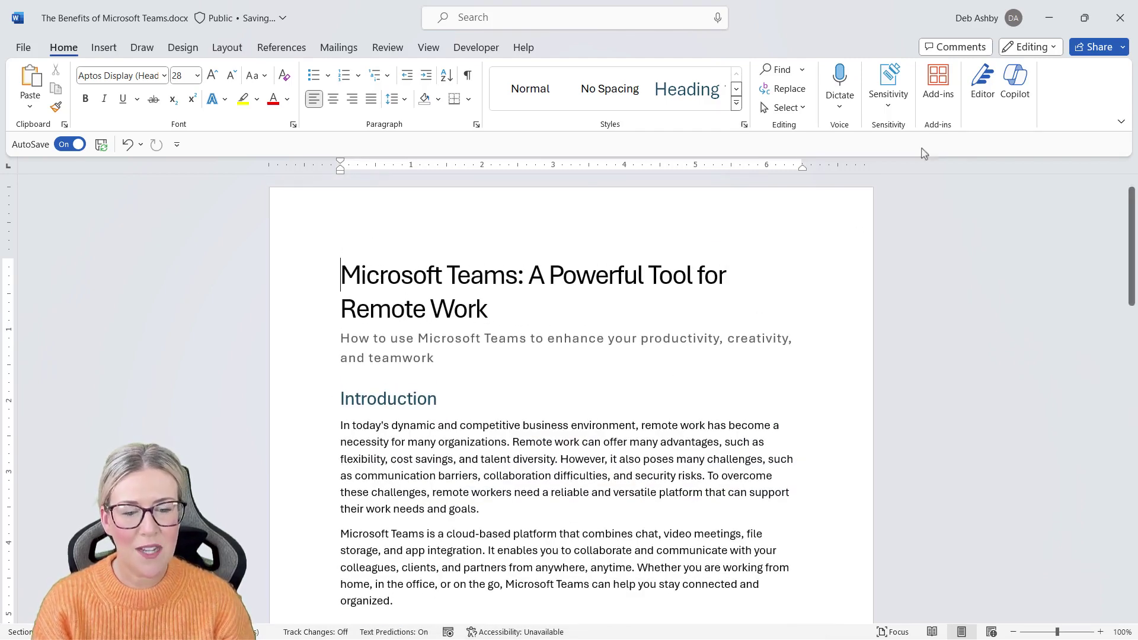
Have Copilot chat summarize the document, shorten the summary to two points, and jump to the document end.
left_click(1011, 86)
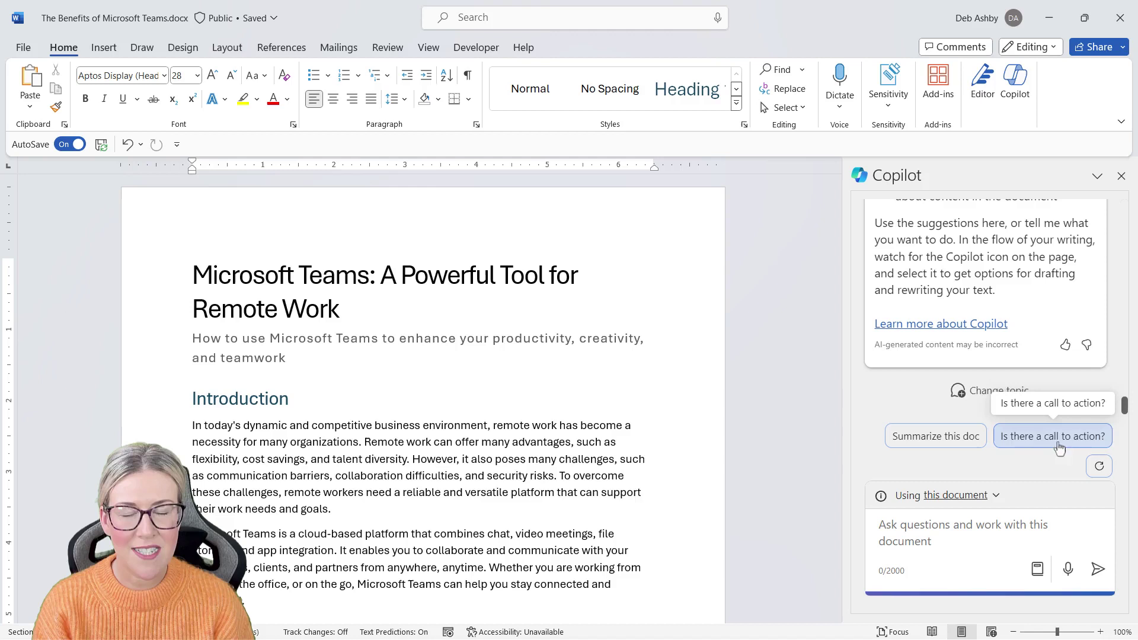
left_click(934, 436)
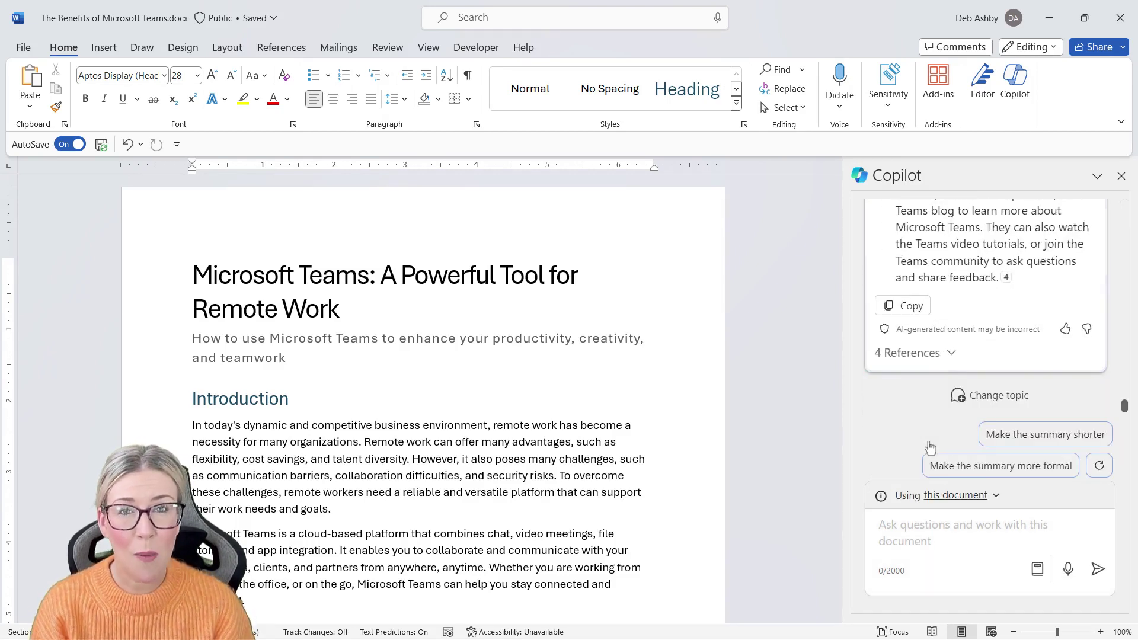
scroll(1013, 350, "up", 5)
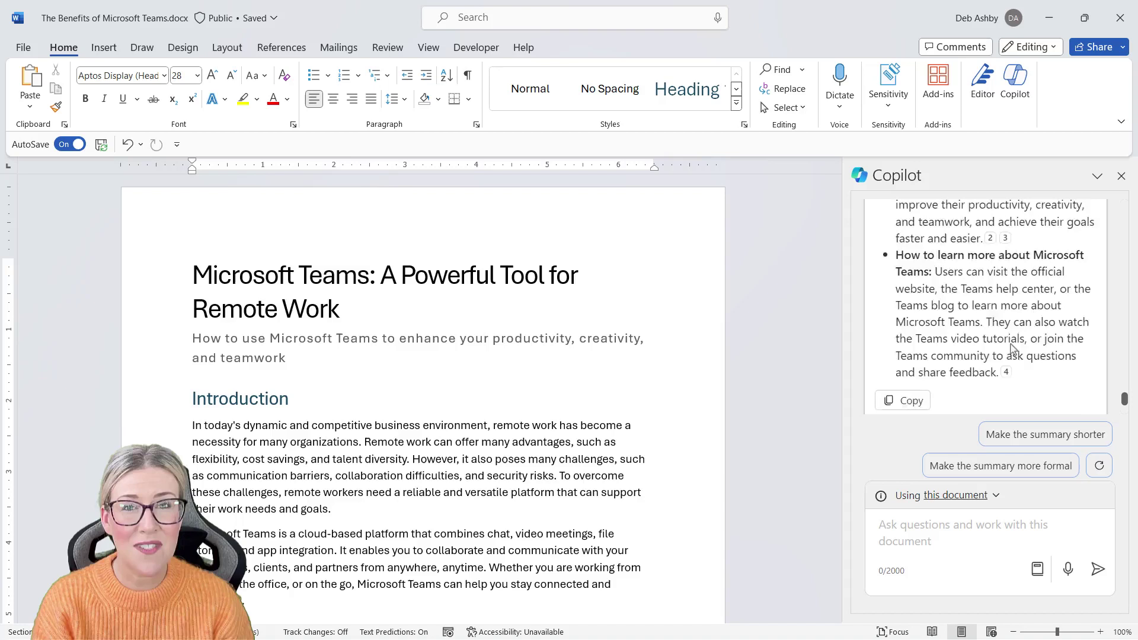
scroll(1008, 349, "up", 1)
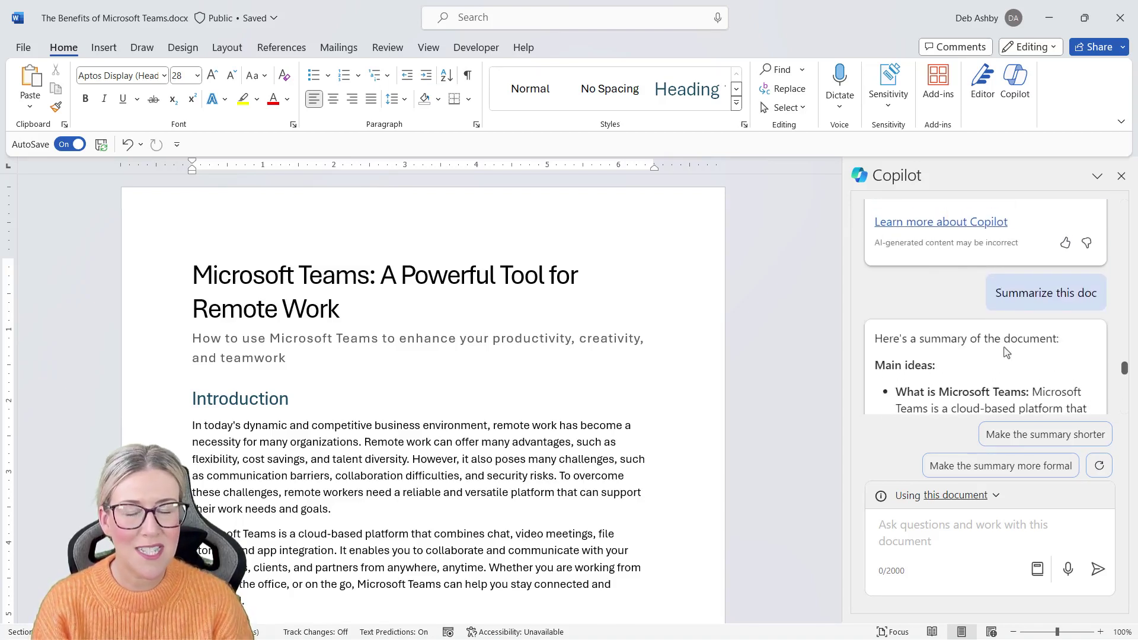
left_click(1044, 435)
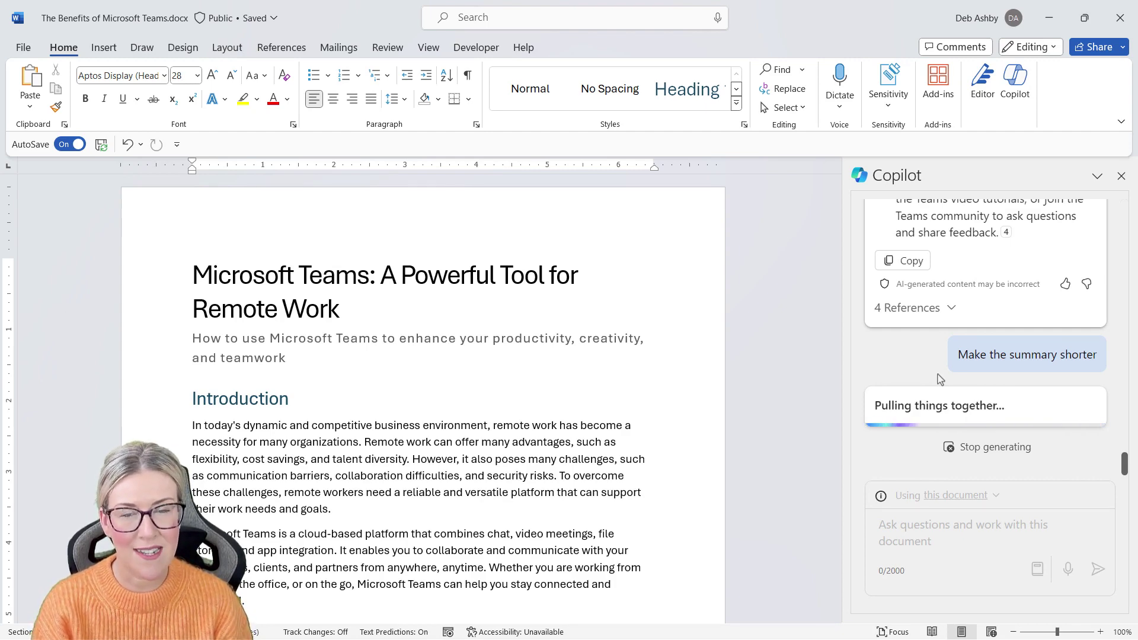
key("ctrl+End")
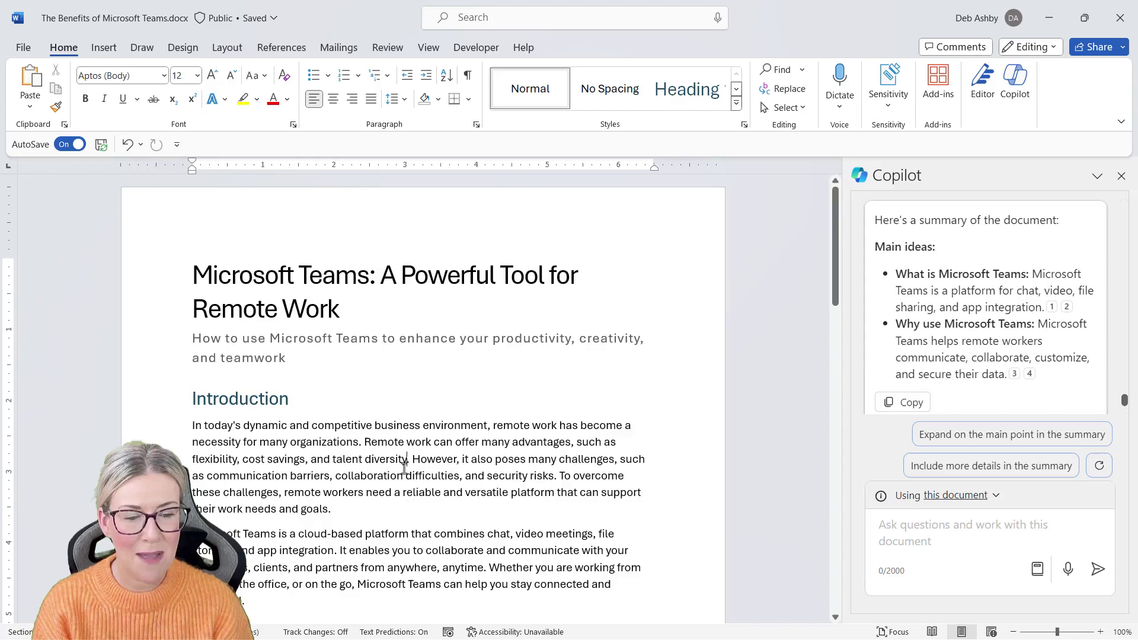
Paste the copied Copilot summary after the Conclusion under a Heading 1 titled 'Summary'.
left_click(907, 402)
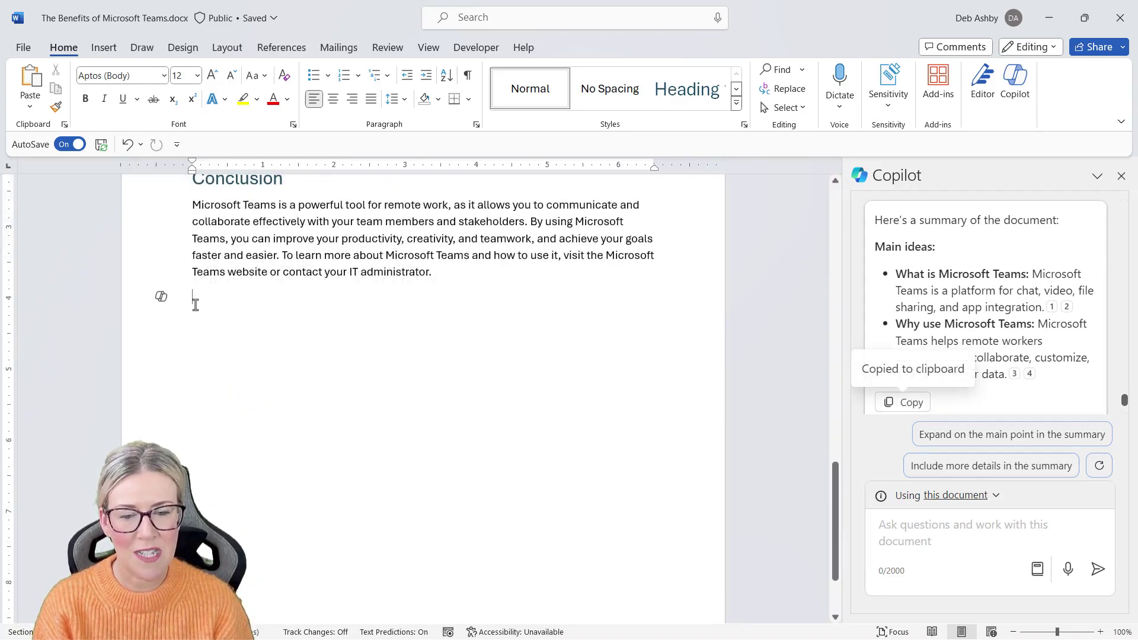
key("ctrl+v")
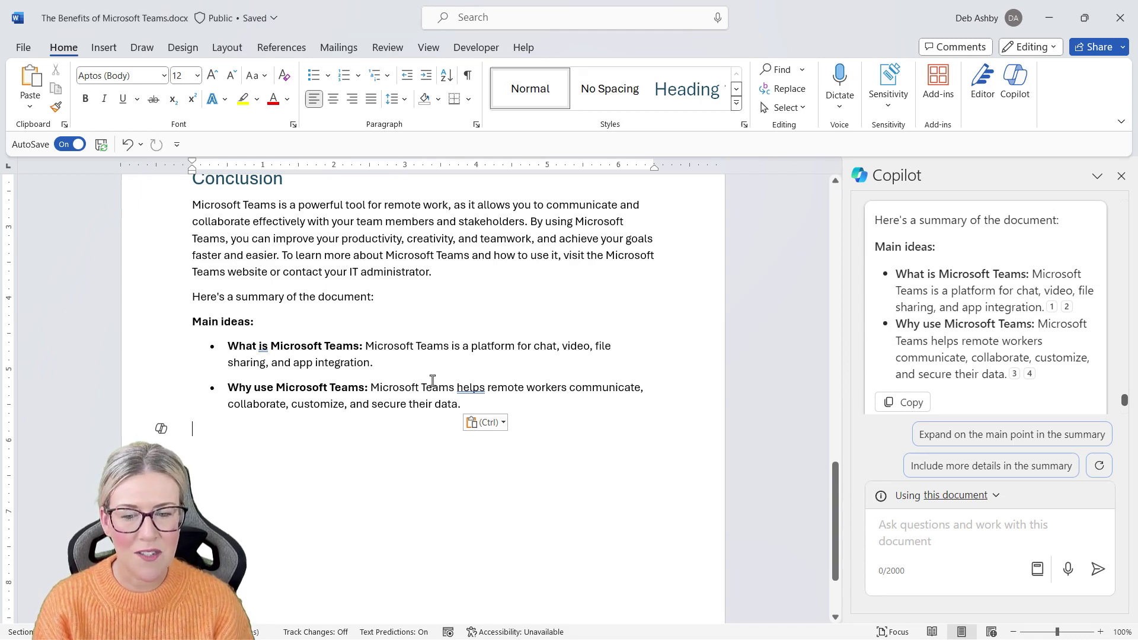
left_click(216, 296)
key("Return")
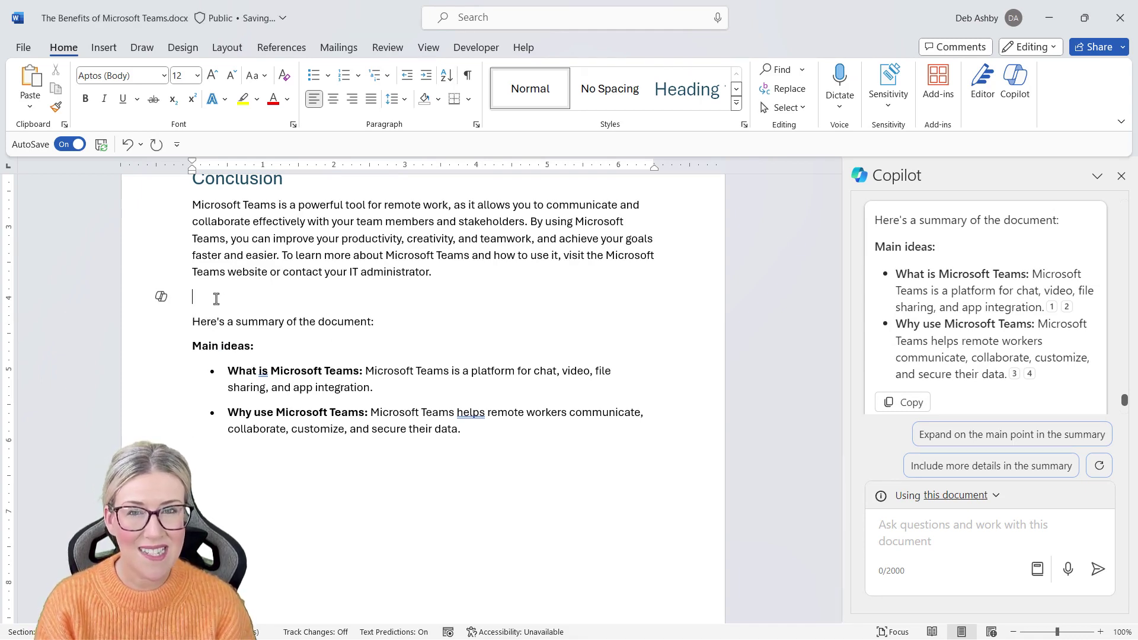
type("Summary")
key("ctrl+alt+1")
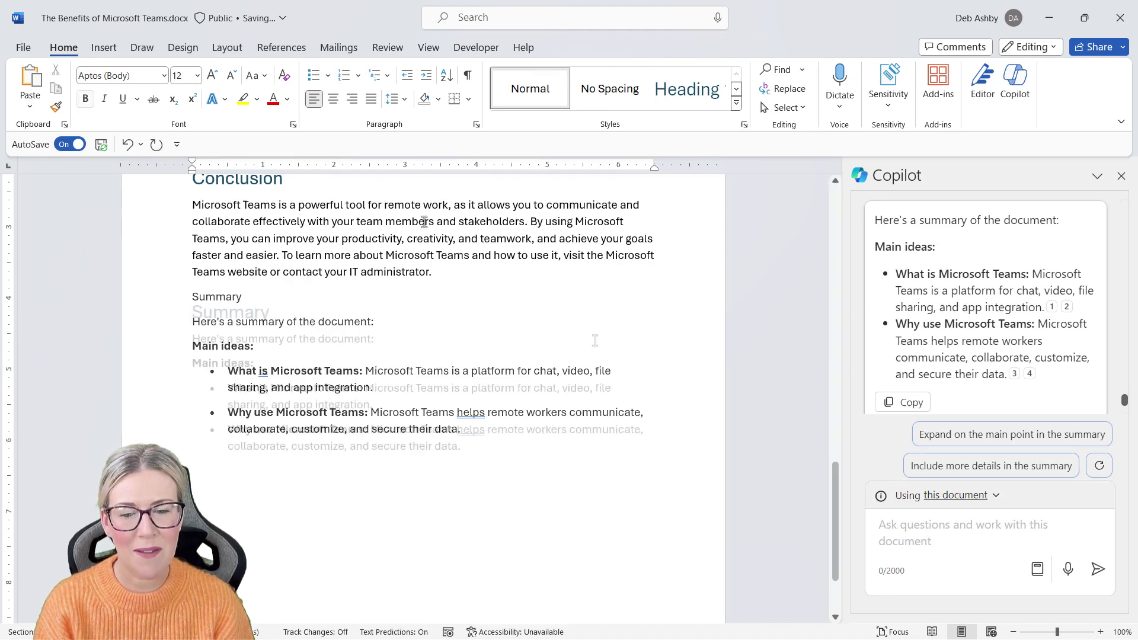